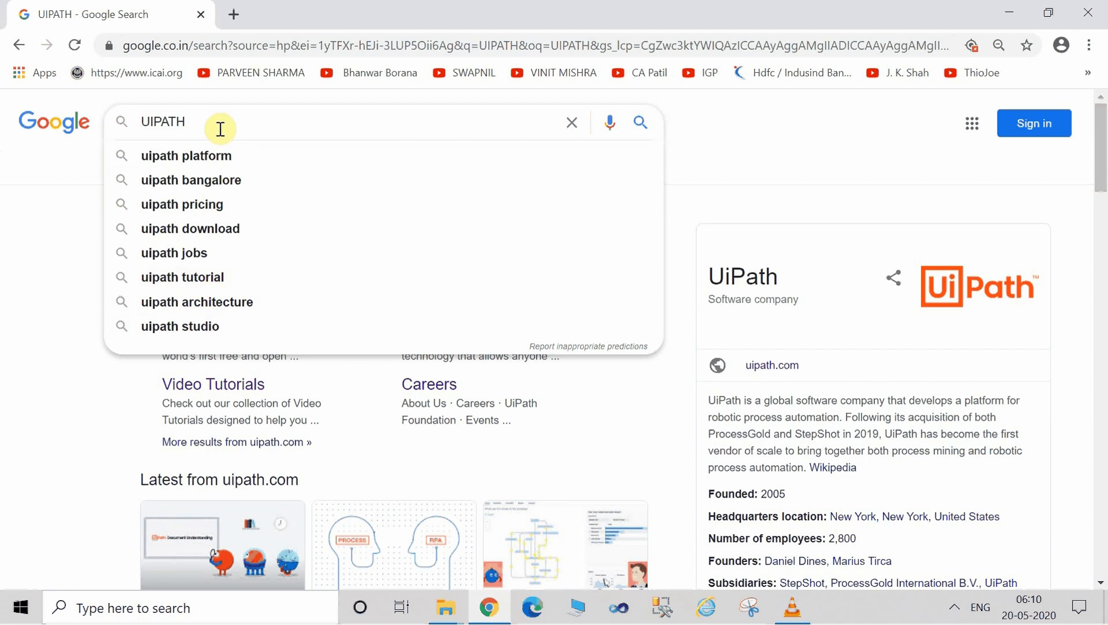
Search Google for UIPATH, open uipath.com and start its free trial.
{"action": "key", "text": "Return"}
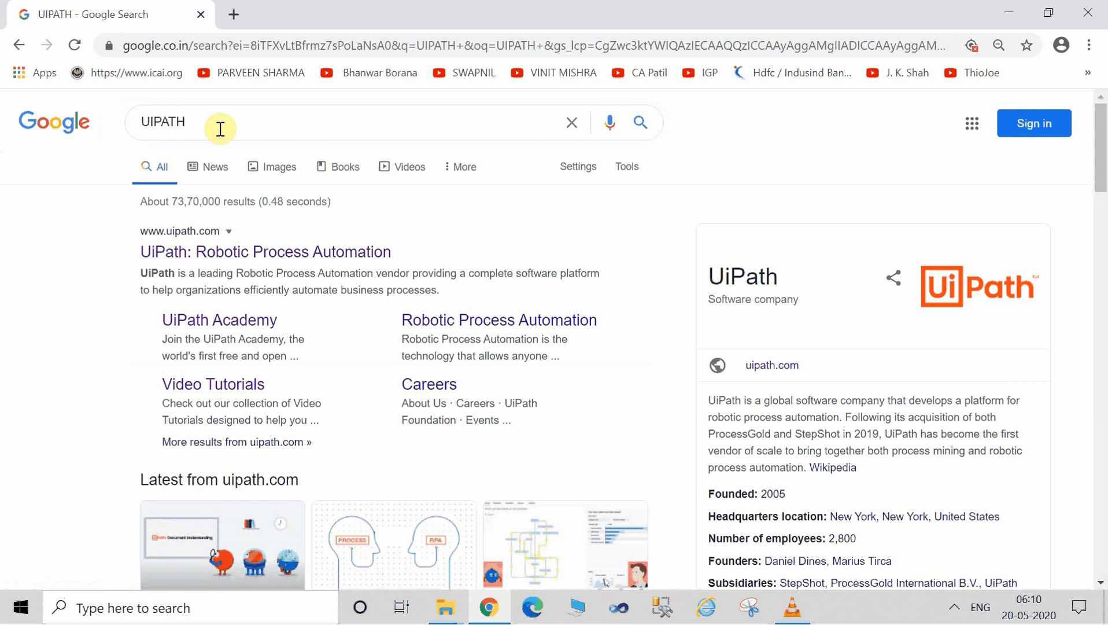
{"action": "left_click", "coordinate": [177, 232]}
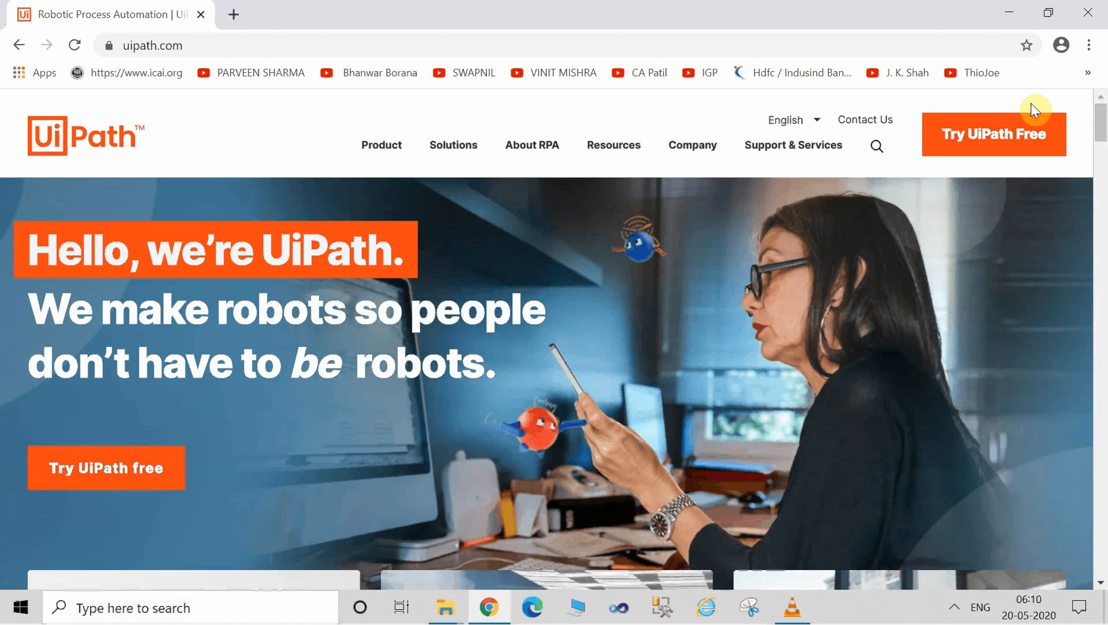
{"action": "left_click", "coordinate": [980, 133]}
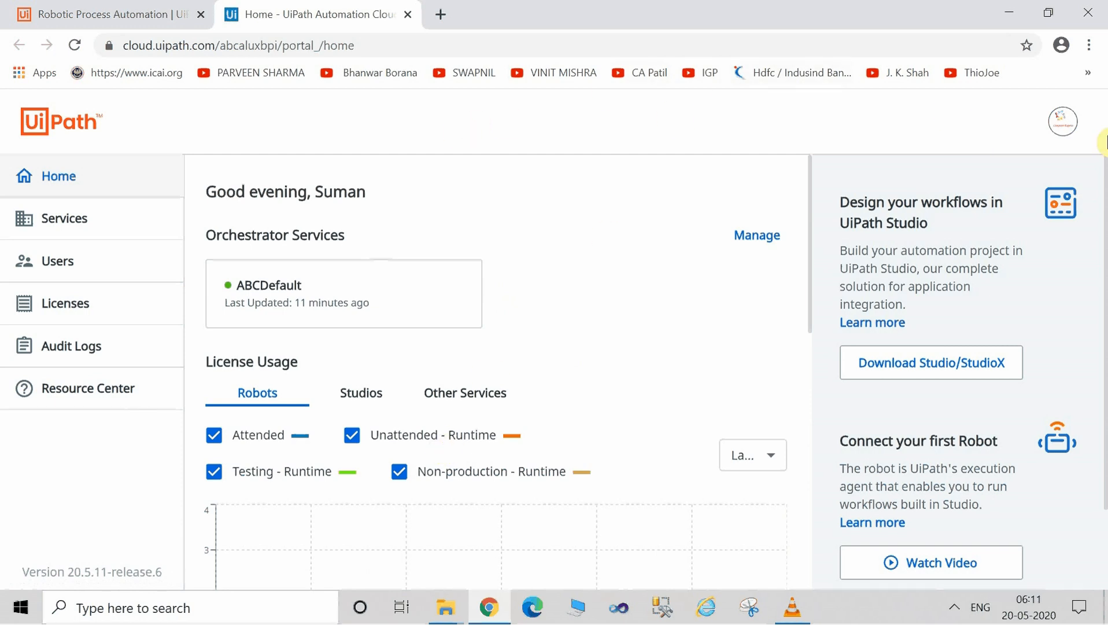
Log out of the current UiPath account and reopen the free trial sign-up from the UiPath home page.
{"action": "left_click", "coordinate": [1064, 127]}
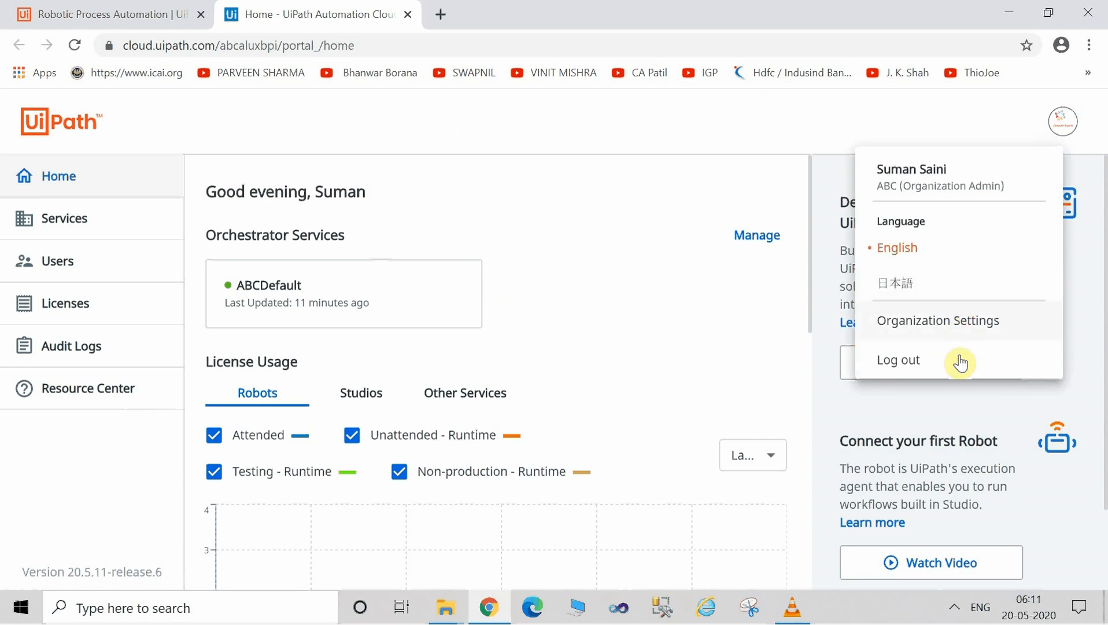
{"action": "left_click", "coordinate": [960, 361]}
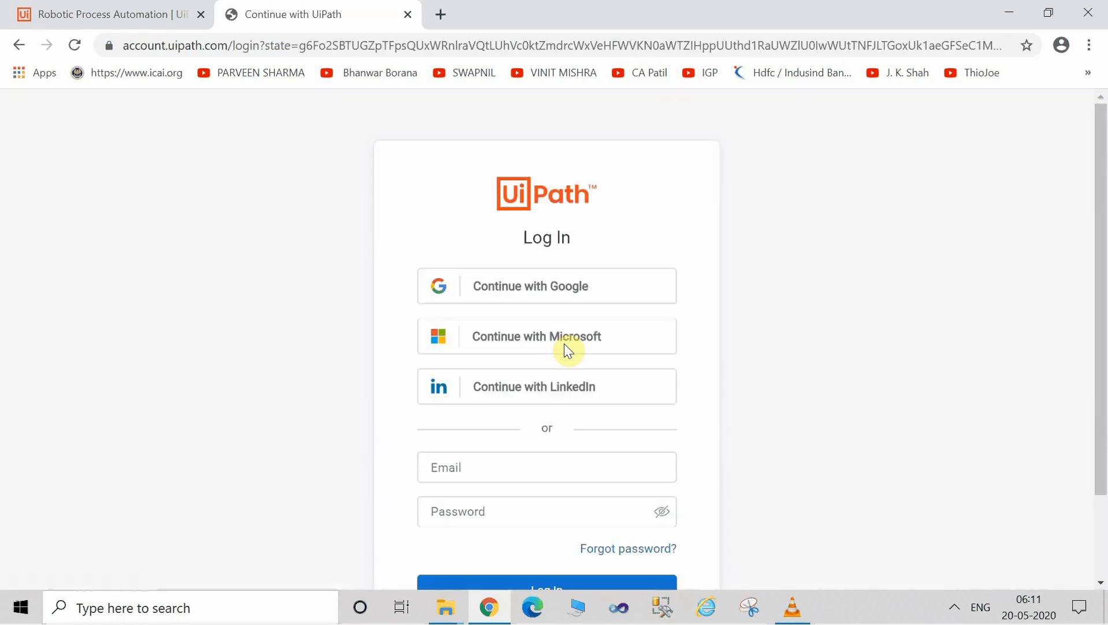
{"action": "left_click", "coordinate": [112, 16]}
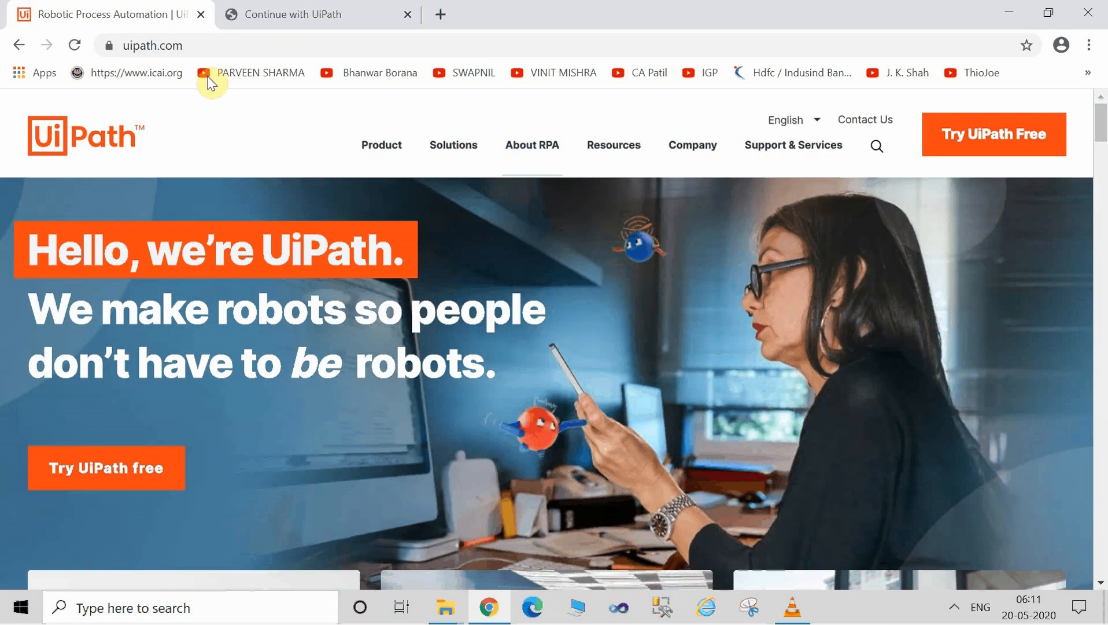
{"action": "left_click", "coordinate": [996, 157]}
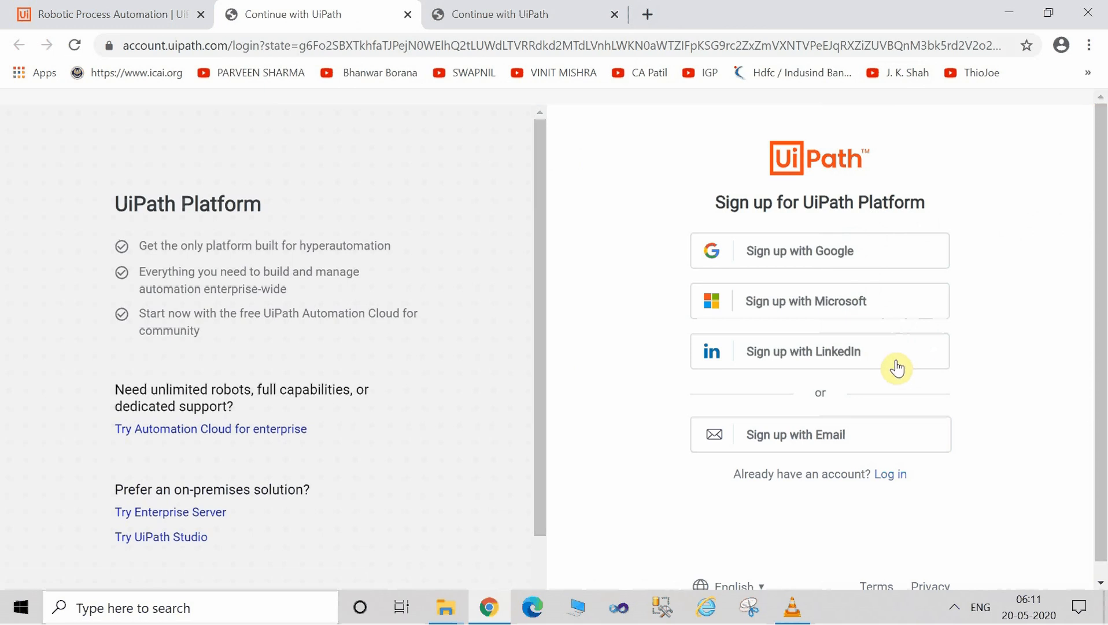
Sign up for UiPath Platform with Google, using the remembered account and entering the account password.
{"action": "left_click", "coordinate": [808, 252]}
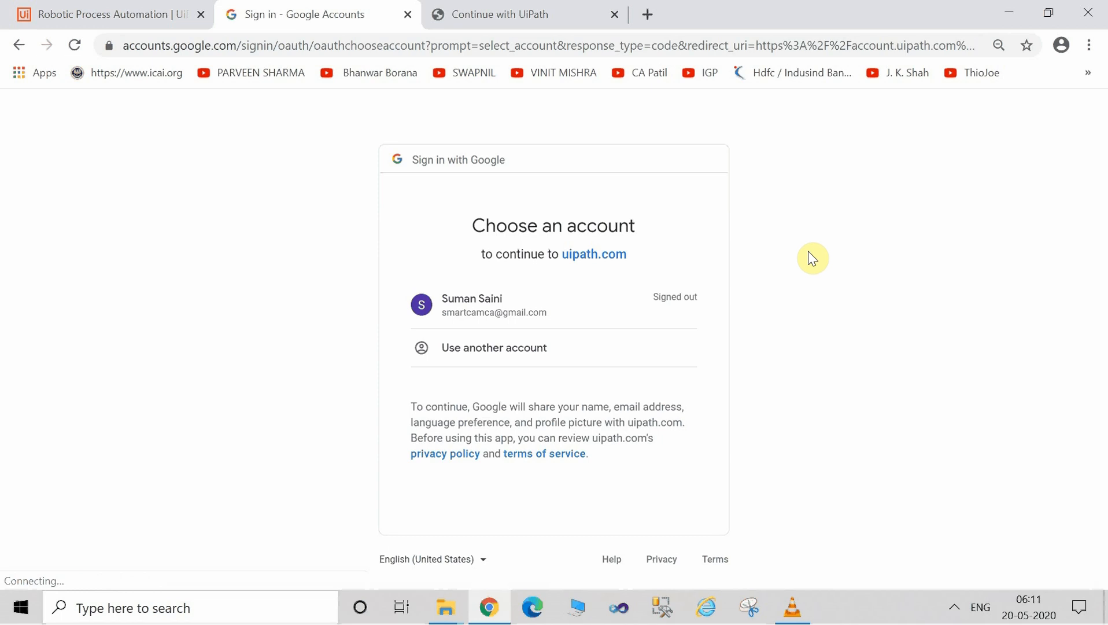
{"action": "left_click", "coordinate": [477, 307]}
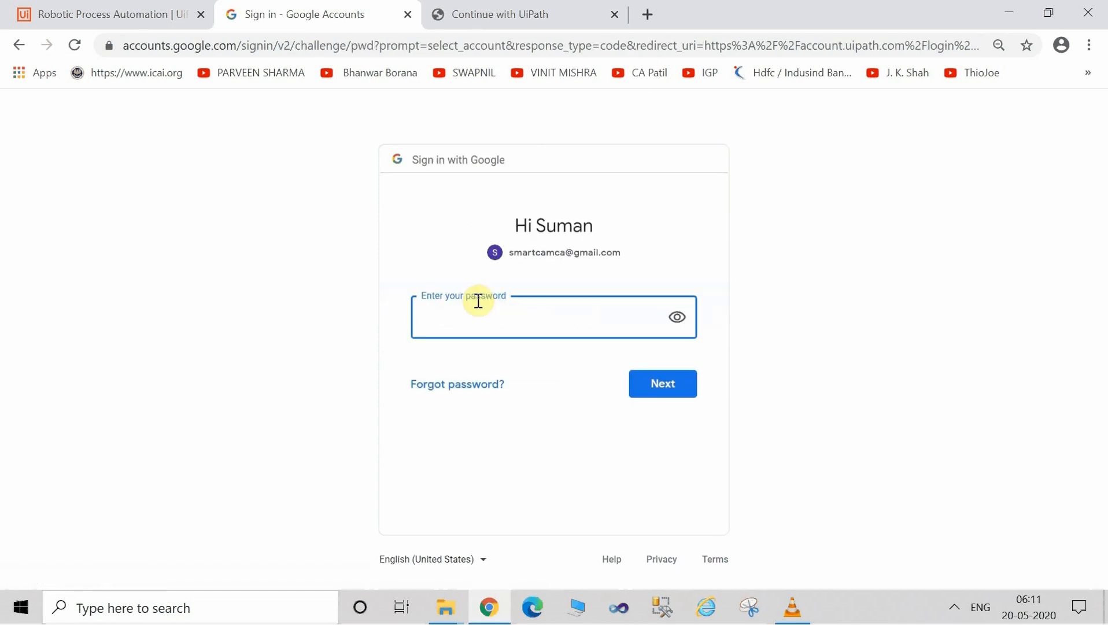
{"action": "type", "text": "••••••••••••••"}
{"action": "left_click", "coordinate": [659, 386]}
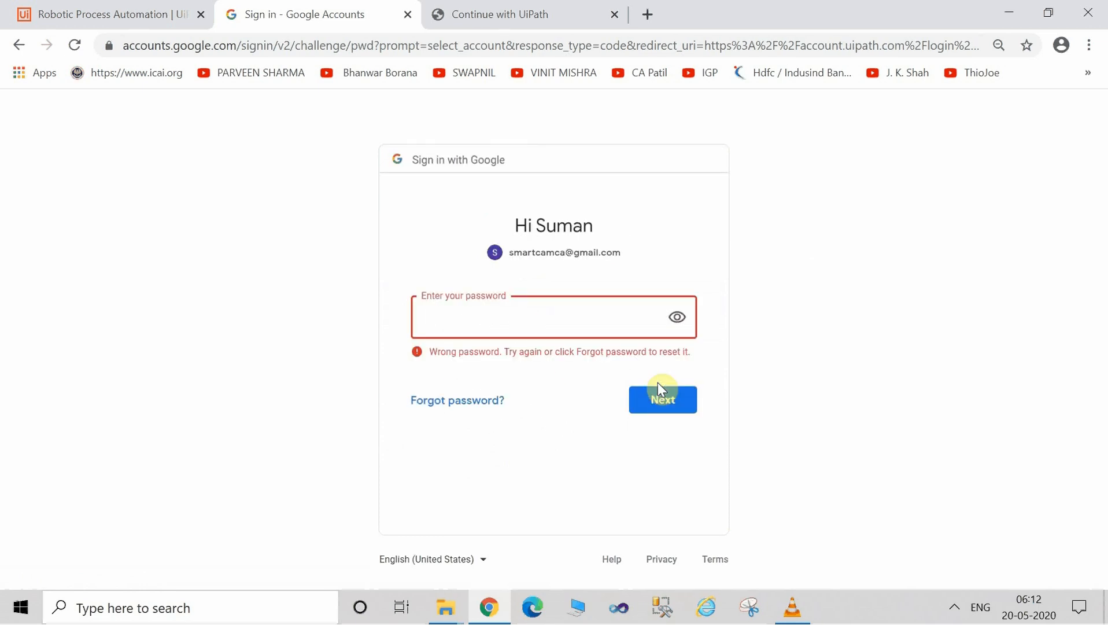
{"action": "type", "text": "•••••••••••••"}
{"action": "key", "text": "Return"}
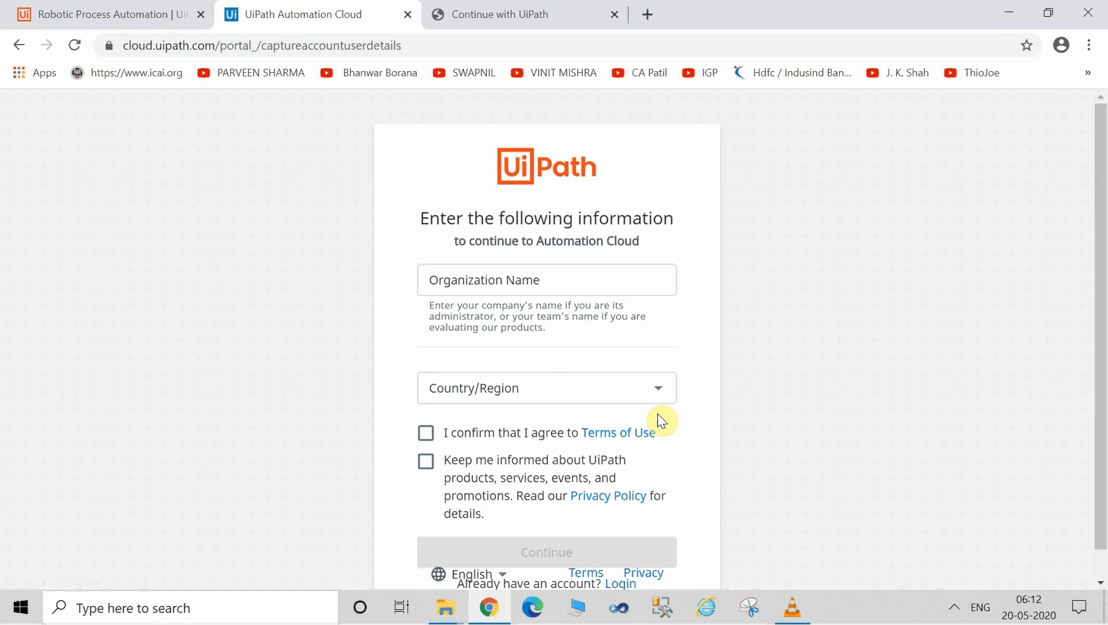
Enter ABC as the organization name and choose India as the country/region.
{"action": "left_click", "coordinate": [512, 284]}
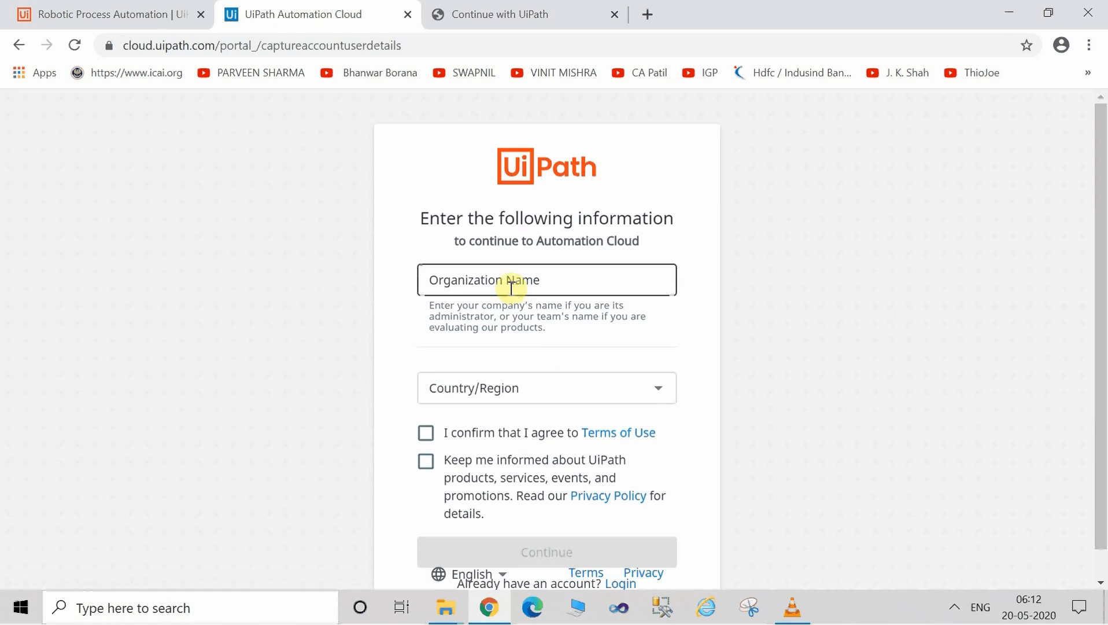
{"action": "left_click", "coordinate": [518, 291]}
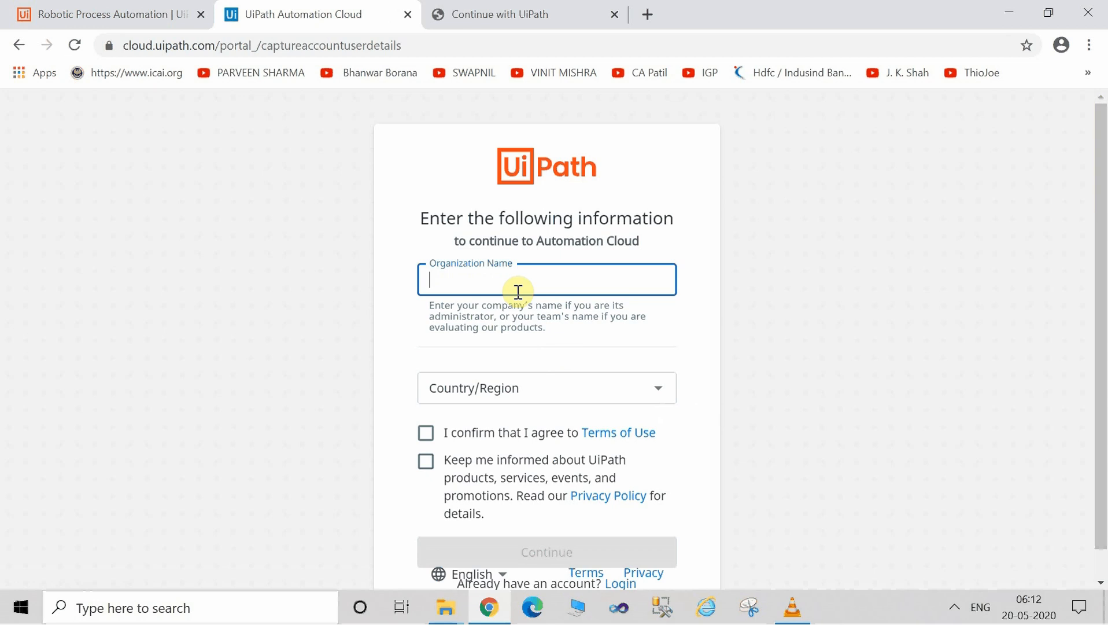
{"action": "type", "text": "ABC"}
{"action": "left_click", "coordinate": [555, 393]}
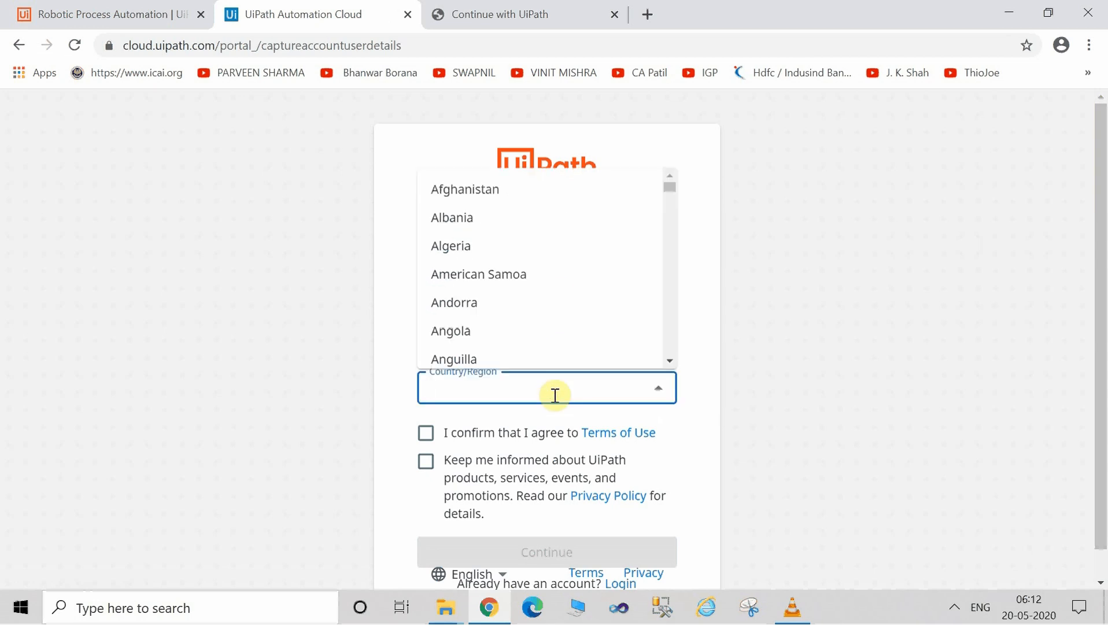
{"action": "type", "text": "INDIA"}
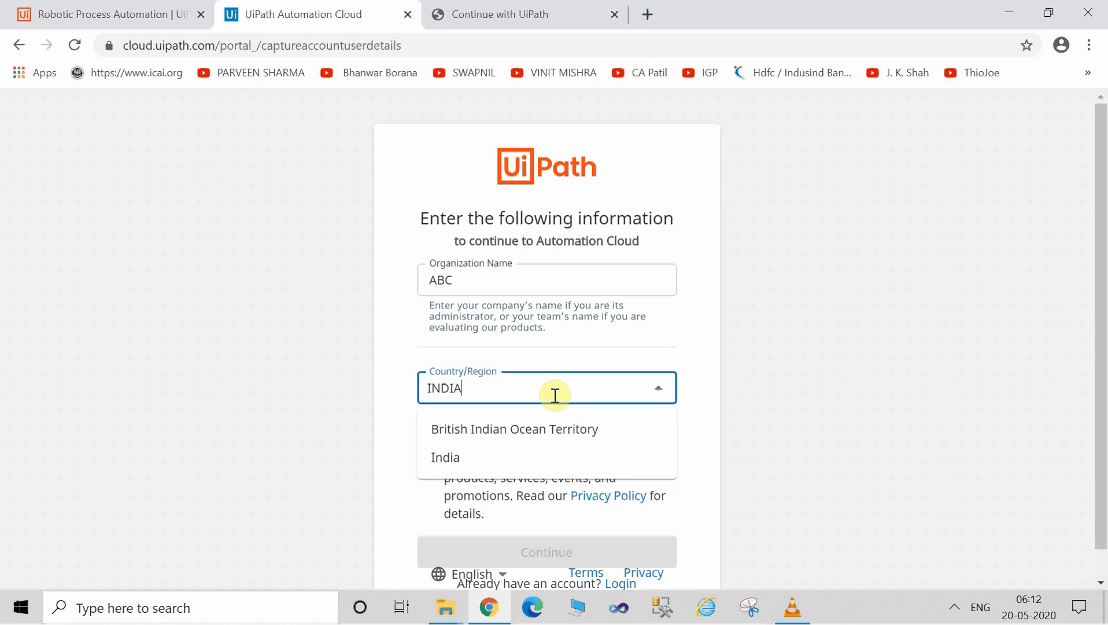
{"action": "left_click", "coordinate": [572, 462]}
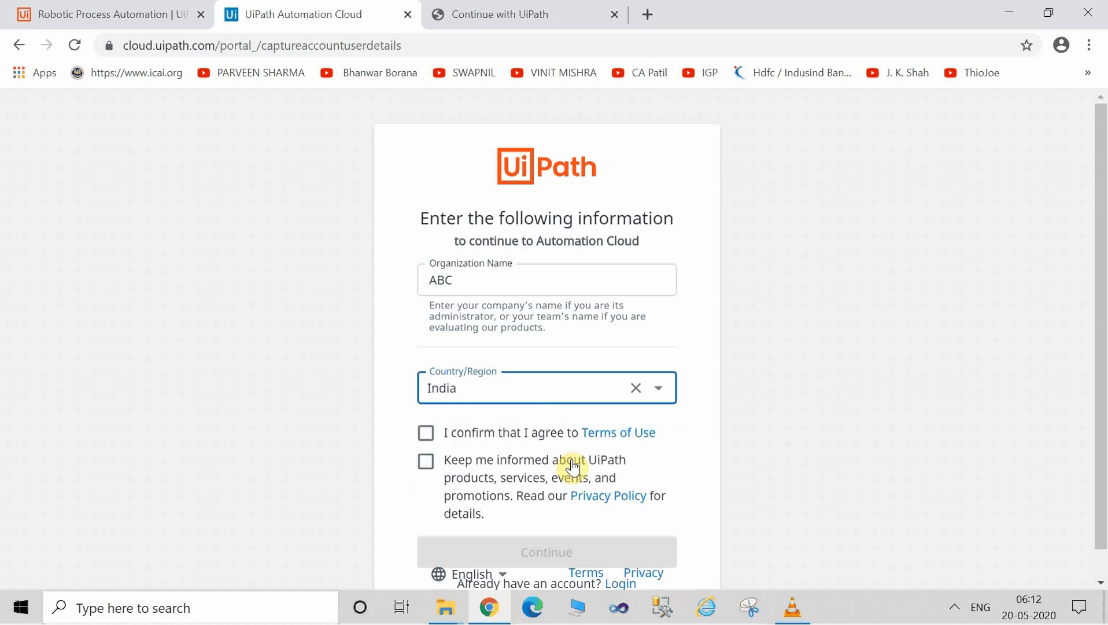
Agree to the Terms of Use, leave the UiPath product updates option unchecked, and continue to Automation Cloud.
{"action": "left_click", "coordinate": [426, 433]}
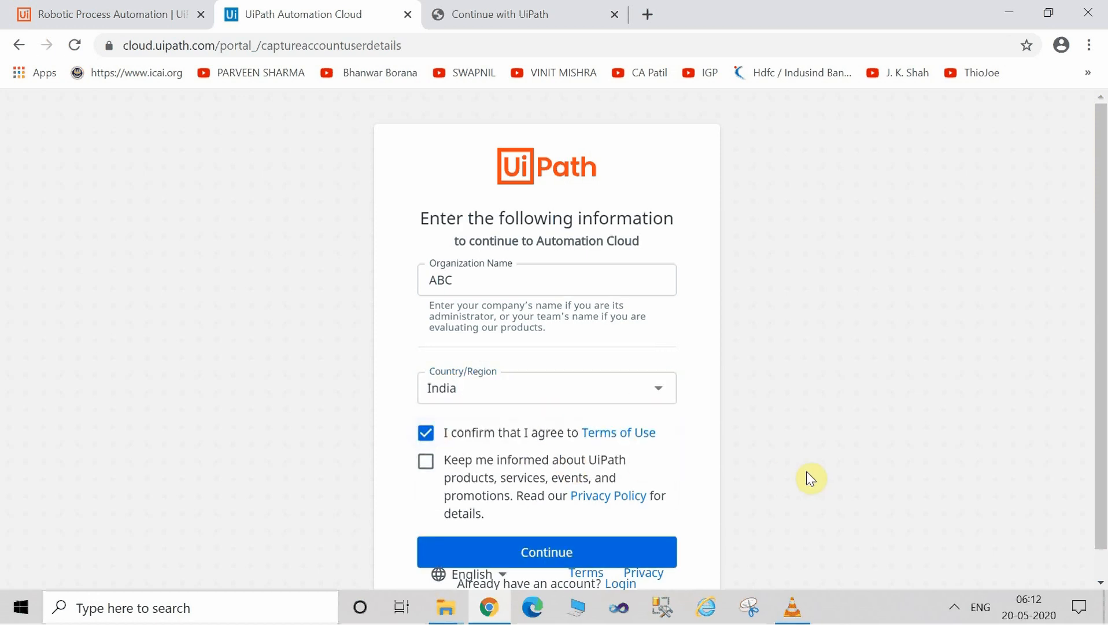
{"action": "left_click", "coordinate": [1101, 582]}
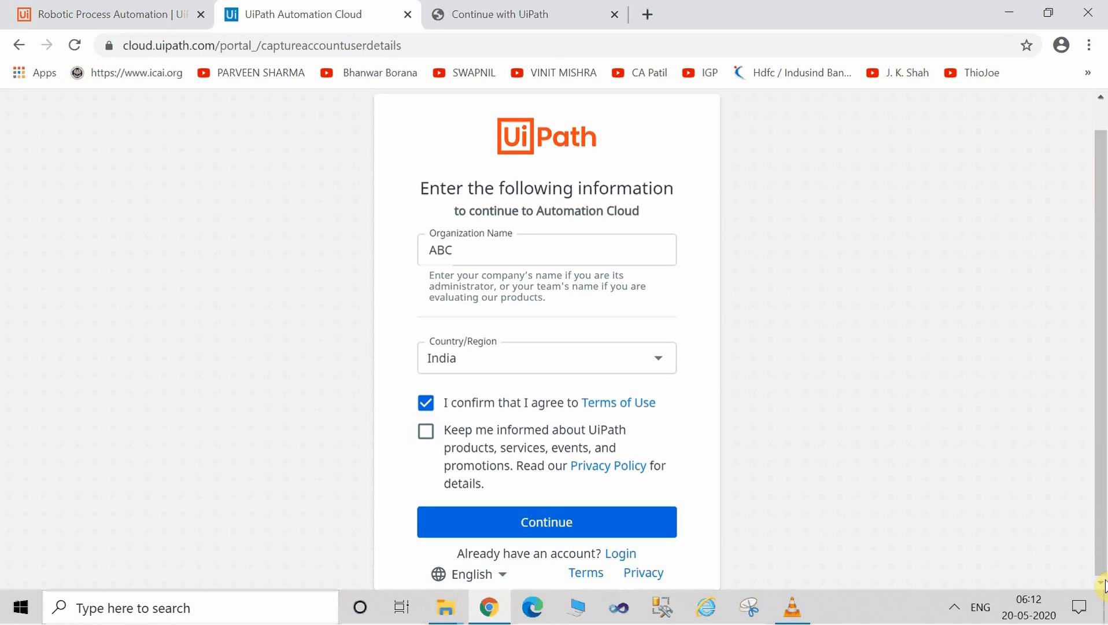
{"action": "left_click", "coordinate": [426, 432]}
{"action": "left_click", "coordinate": [427, 434]}
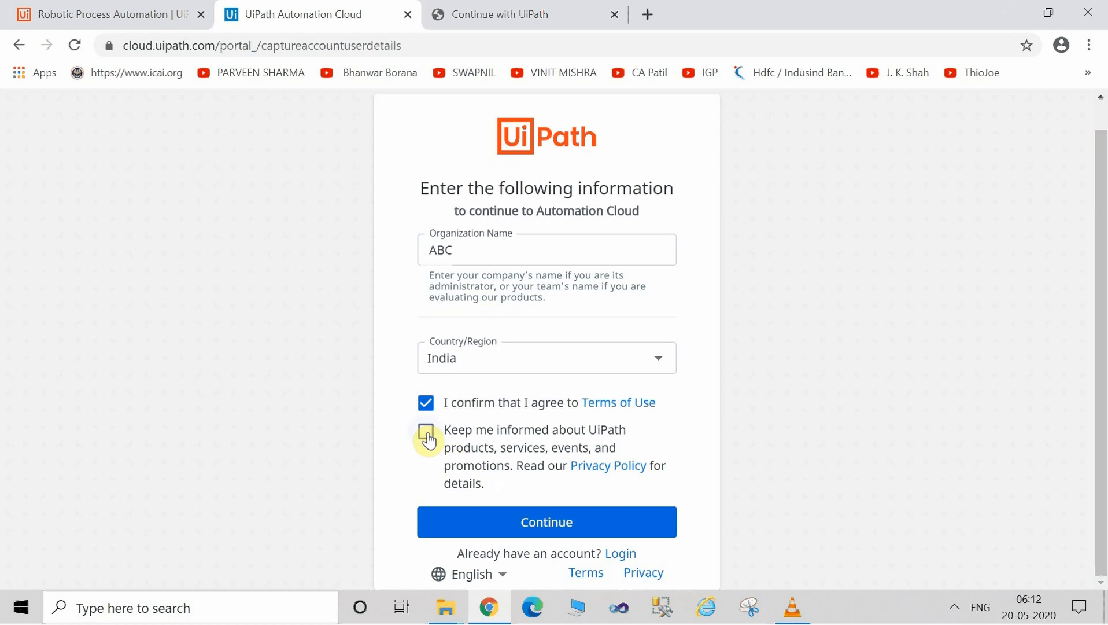
{"action": "left_click", "coordinate": [525, 523]}
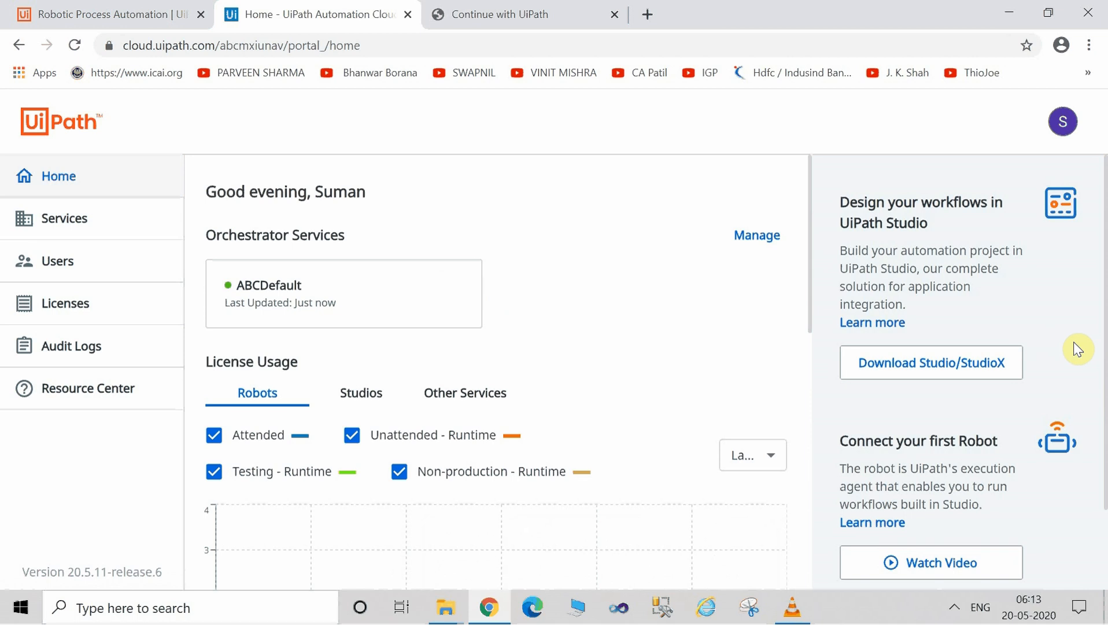
Download the Studio/StudioX installer and set it to open when done.
{"action": "left_click", "coordinate": [1002, 368]}
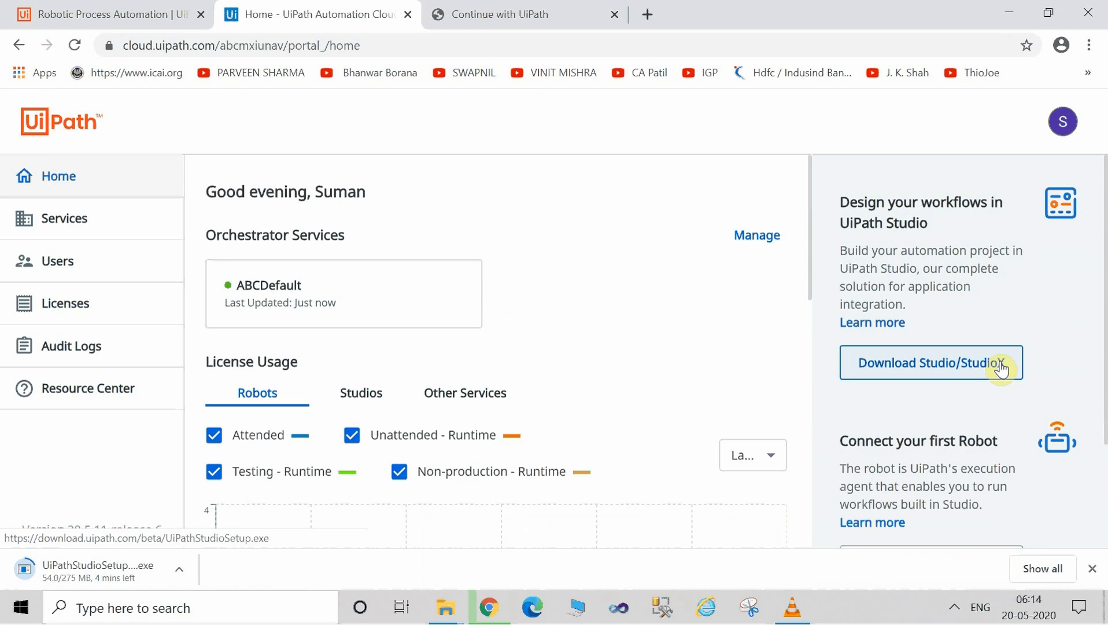
{"action": "left_click", "coordinate": [186, 568]}
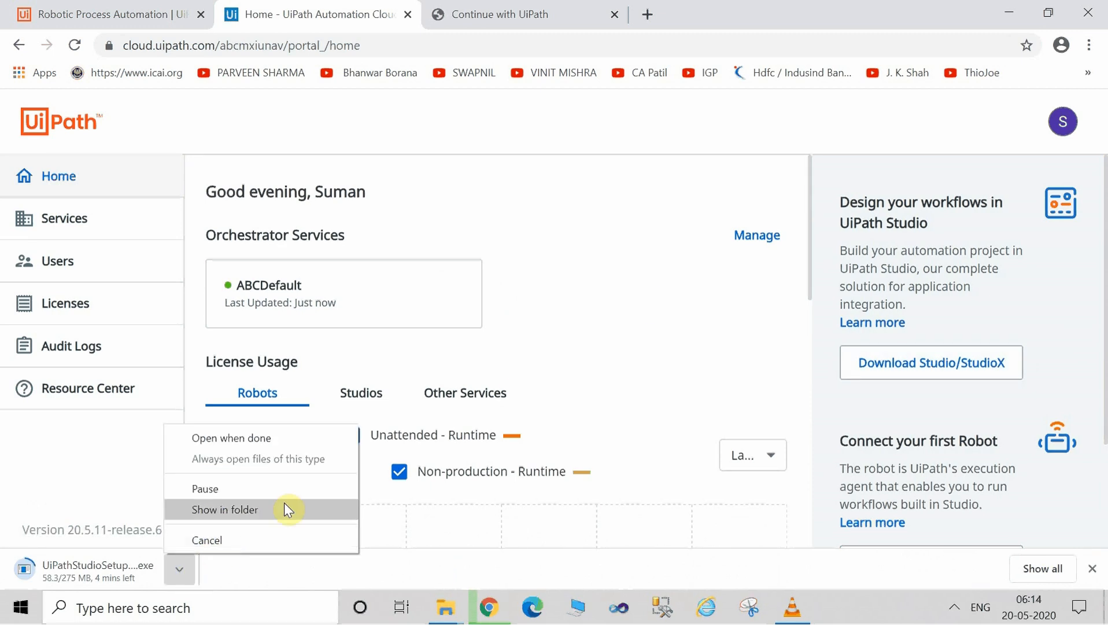
{"action": "left_click", "coordinate": [260, 437]}
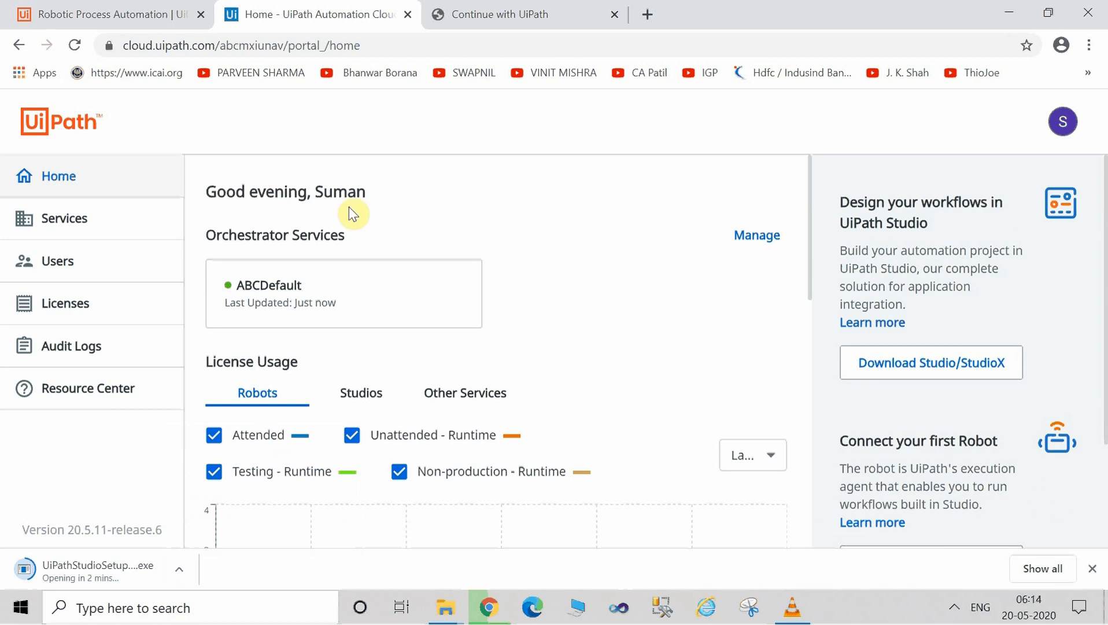
Look over the Services and Users pages of Automation Cloud and return to the Home page.
{"action": "left_click", "coordinate": [77, 230]}
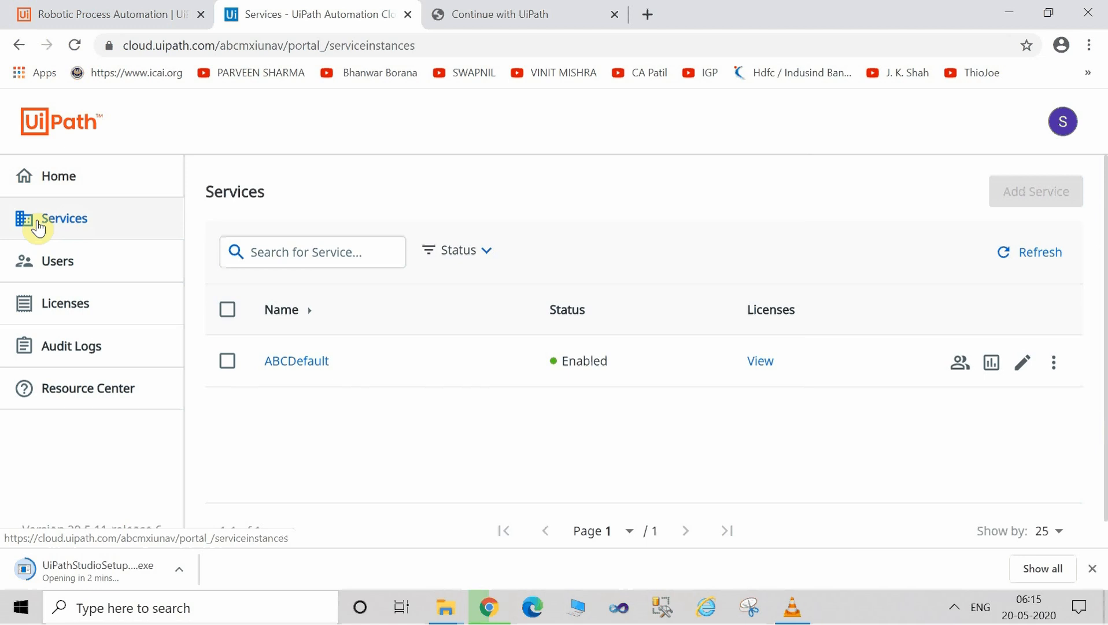
{"action": "left_click", "coordinate": [56, 268]}
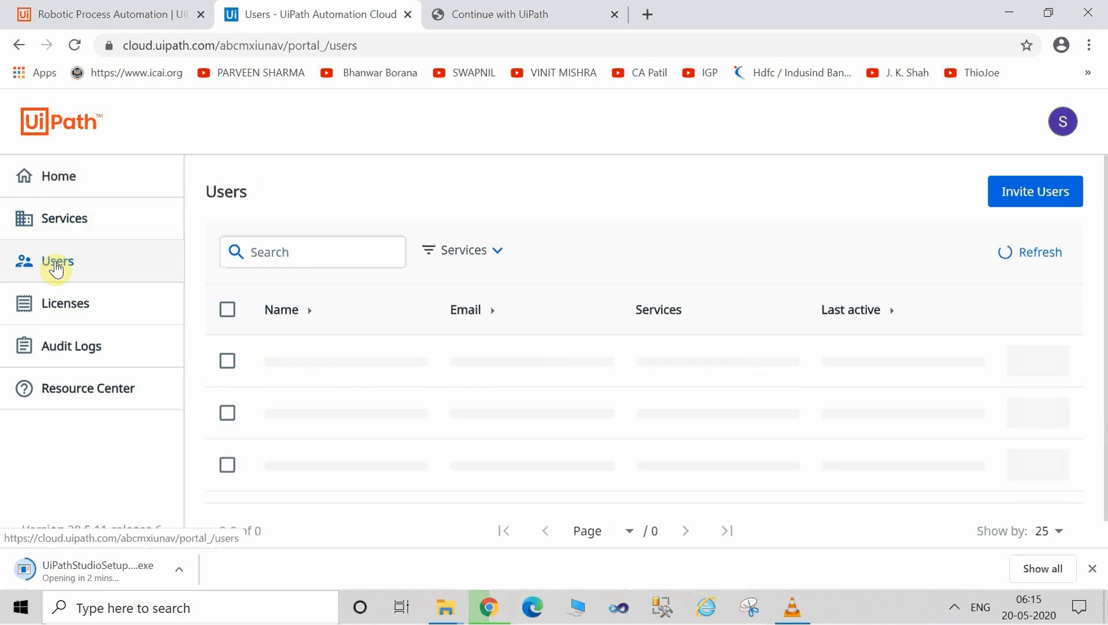
{"action": "left_click", "coordinate": [57, 226]}
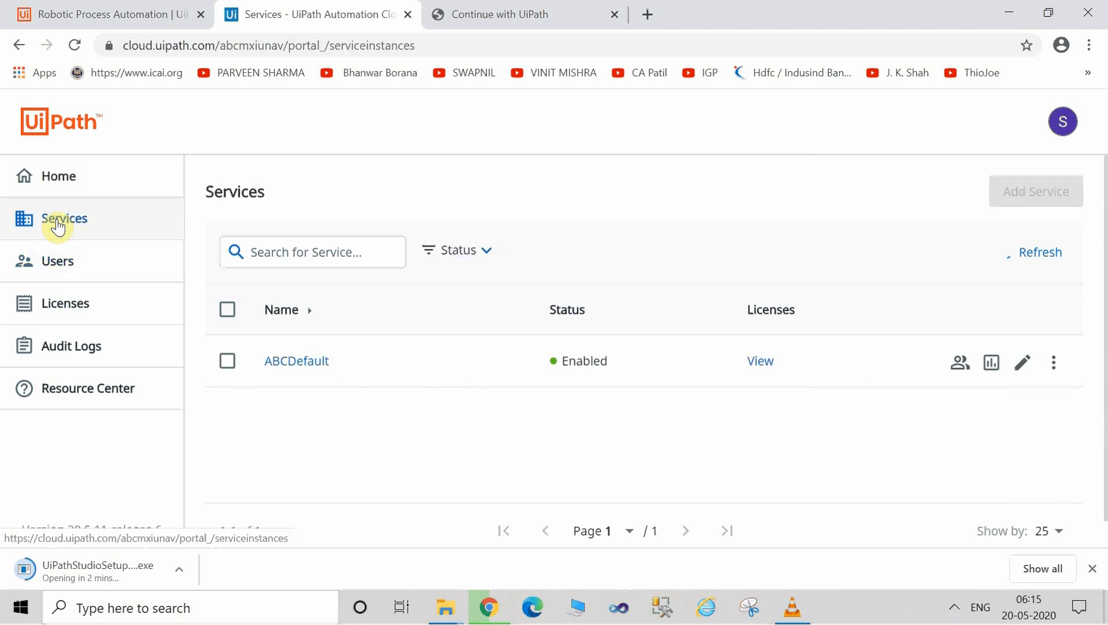
{"action": "left_click", "coordinate": [59, 177]}
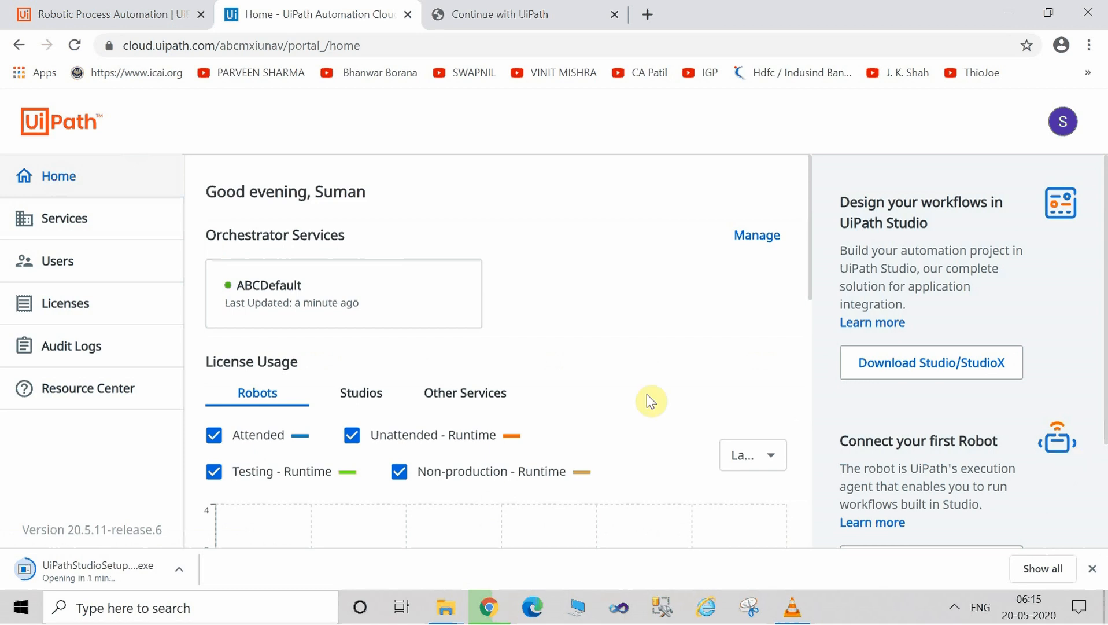
View the downloading UiPath Studio installer in its folder, and close the folder window.
{"action": "left_click", "coordinate": [181, 570]}
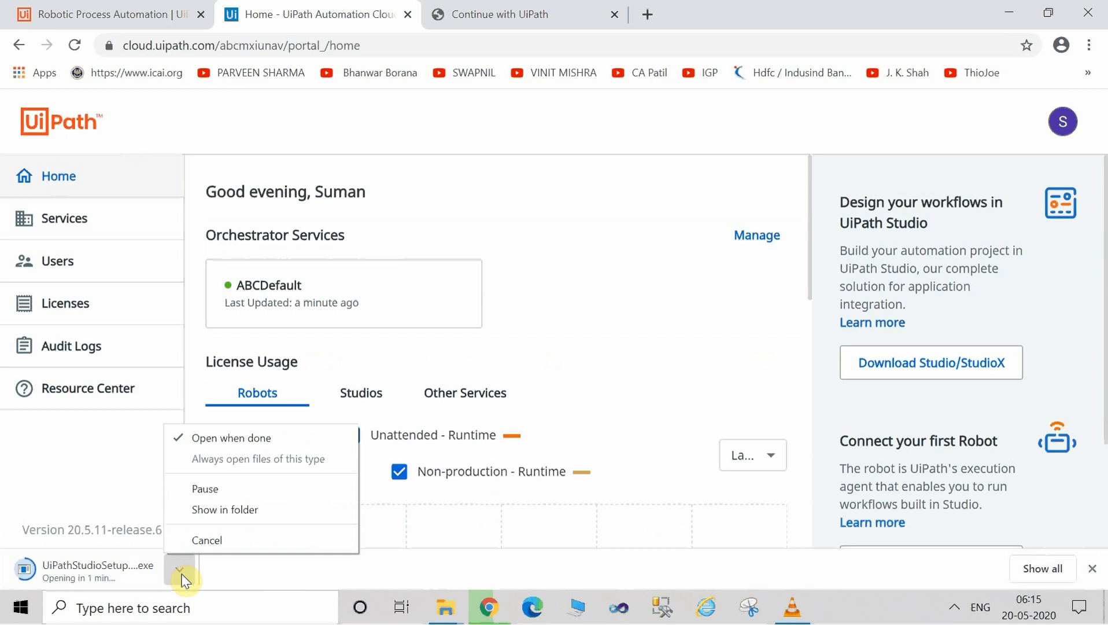
{"action": "left_click", "coordinate": [302, 509]}
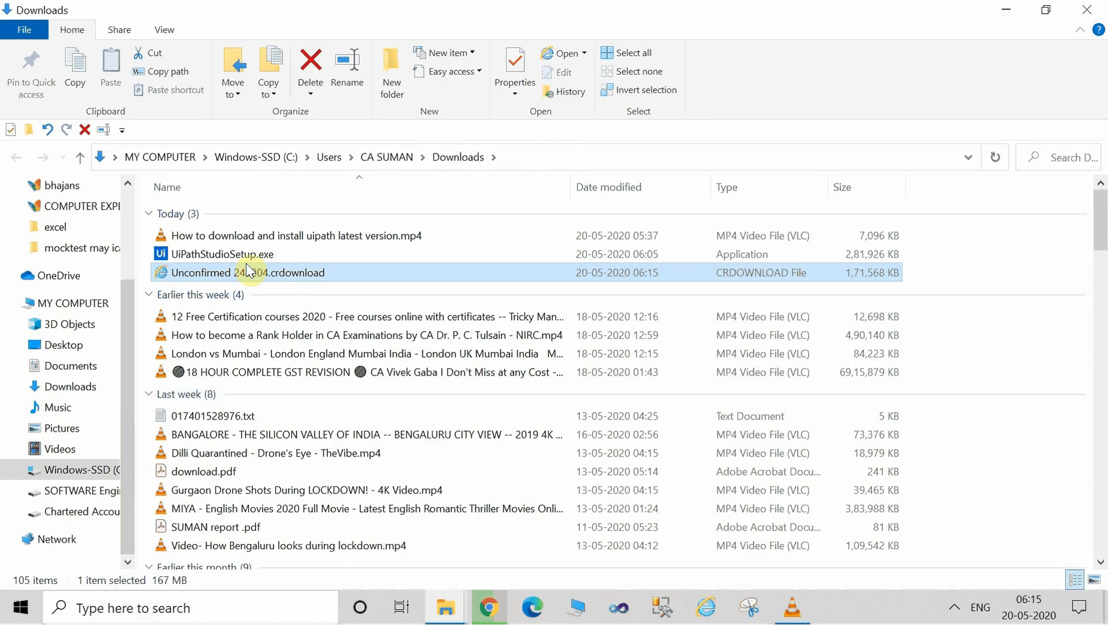
{"action": "left_click", "coordinate": [1097, 7]}
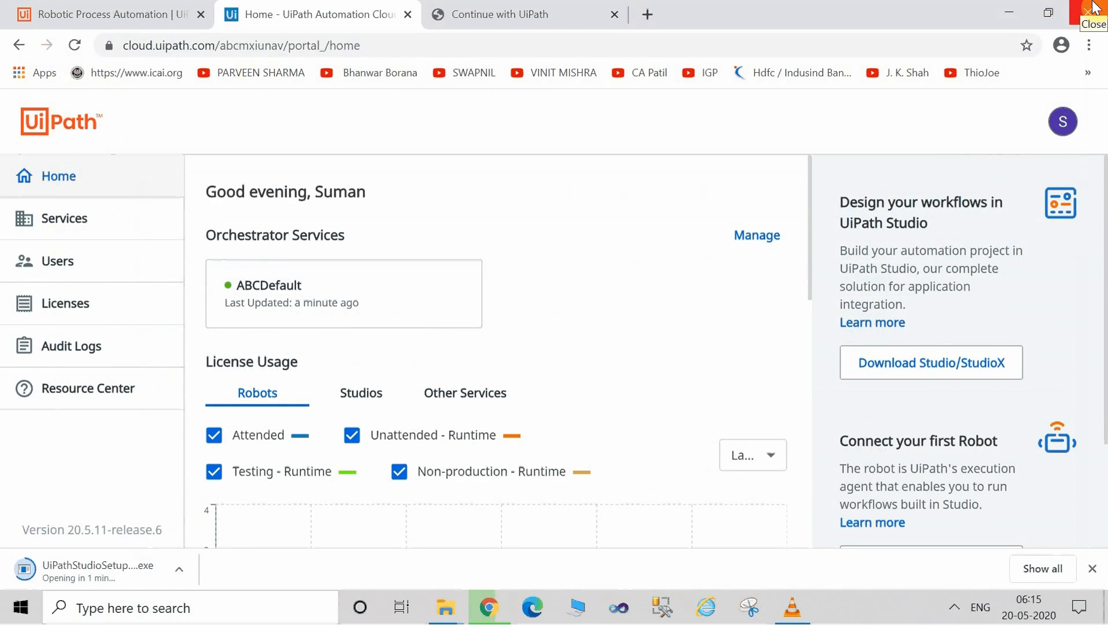
{"action": "left_click", "coordinate": [1095, 7]}
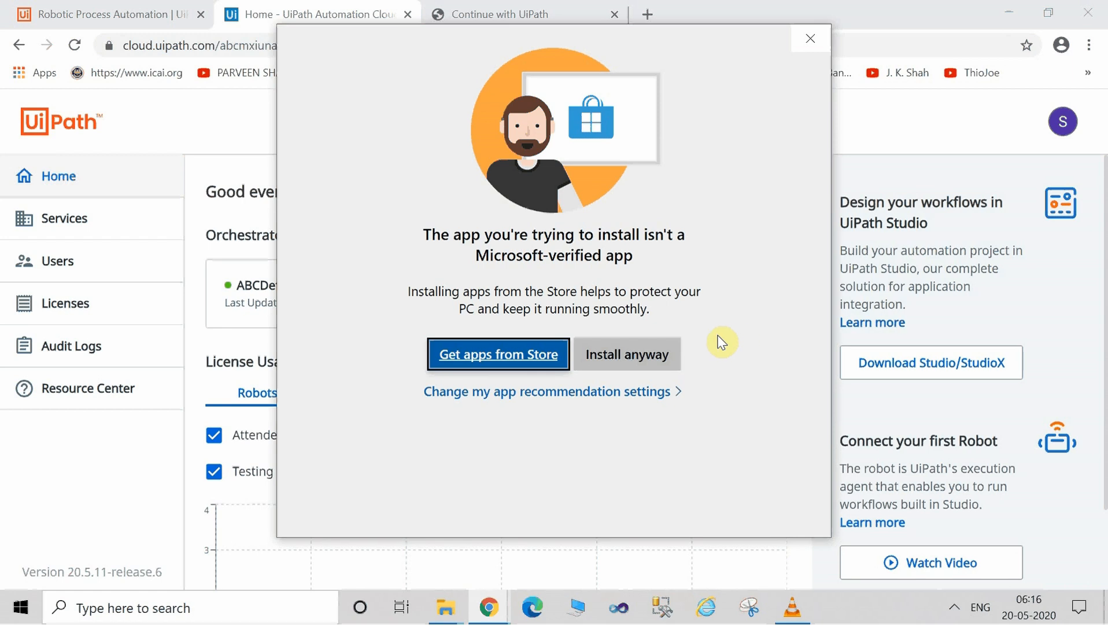
Allow the UiPath Studio installer to install anyway despite not being Microsoft-verified, and minimize the browser.
{"action": "left_click", "coordinate": [651, 365]}
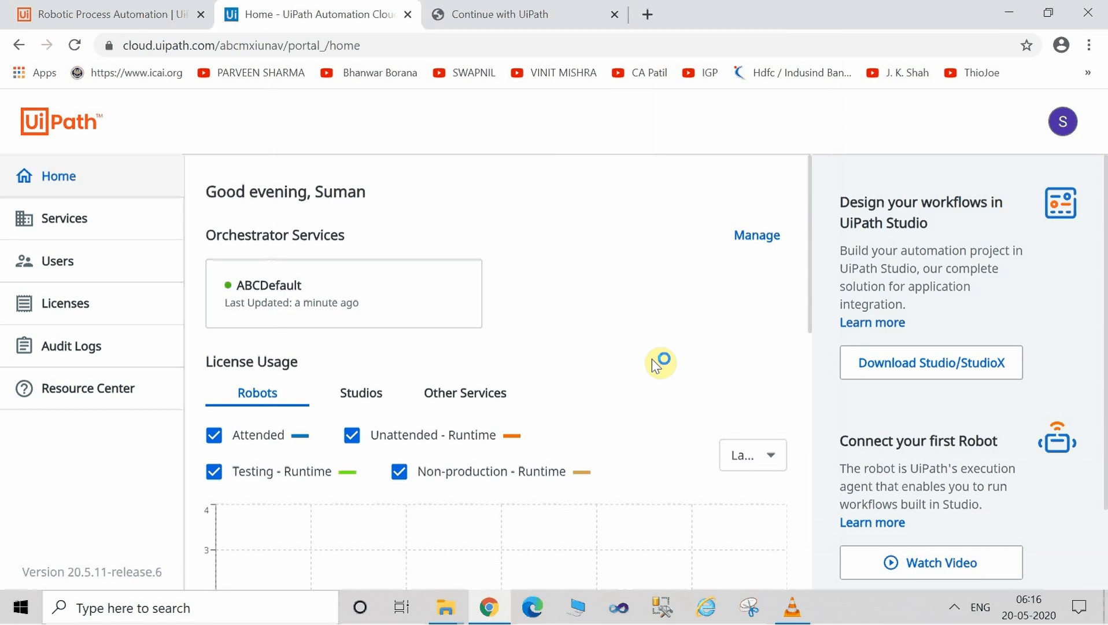
{"action": "left_click", "coordinate": [1010, 14]}
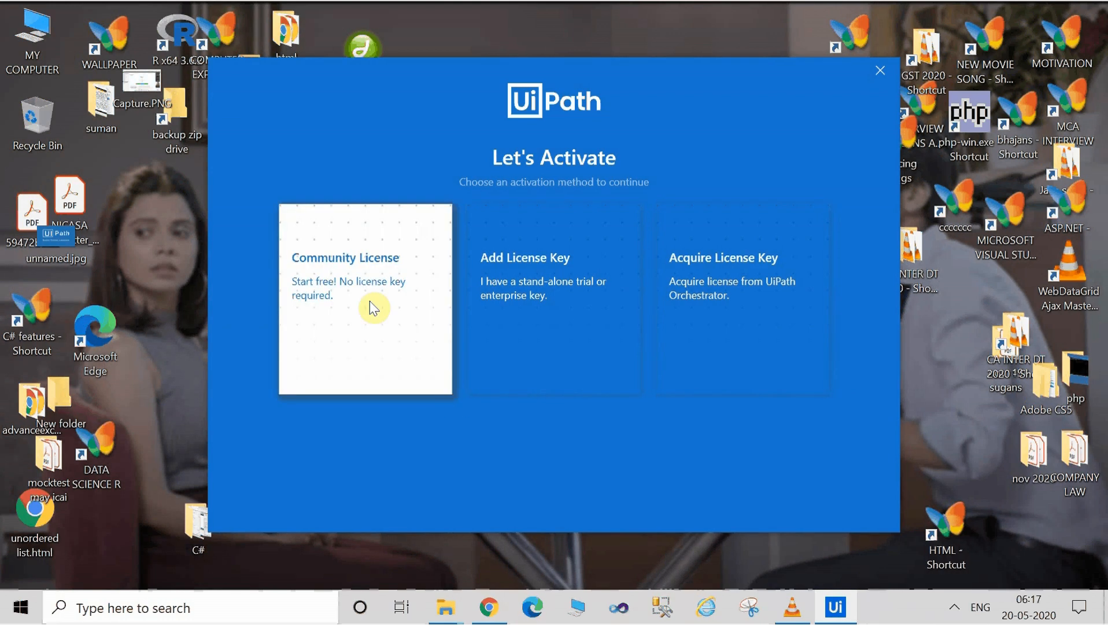
Choose the Community License for activation and the UiPath Studio Pro Community profile.
{"action": "left_click", "coordinate": [332, 258]}
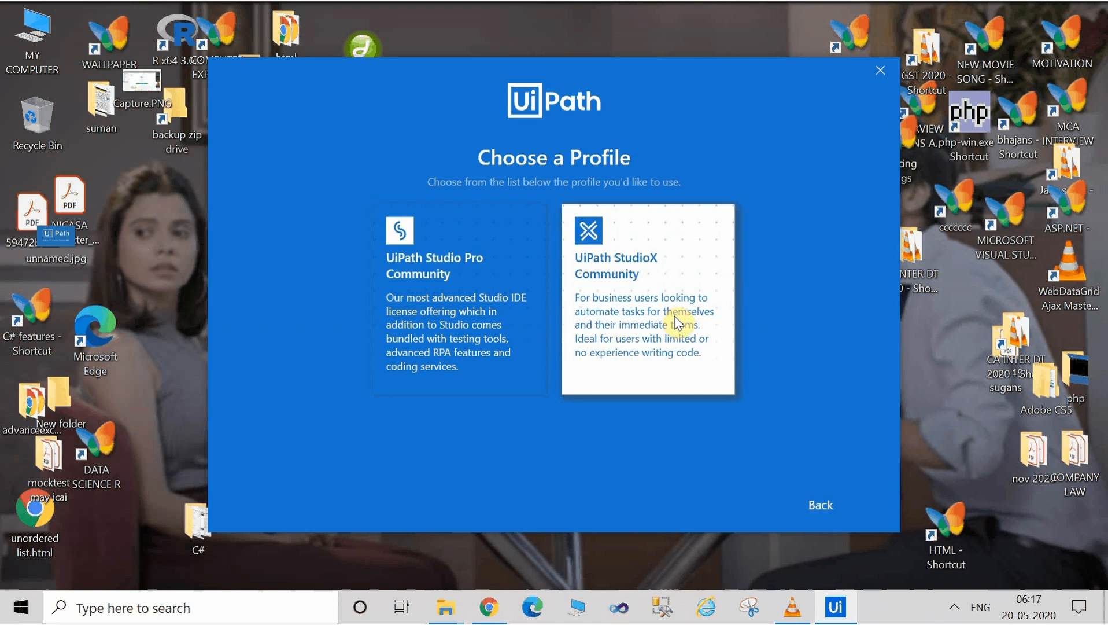
{"action": "left_click", "coordinate": [440, 321]}
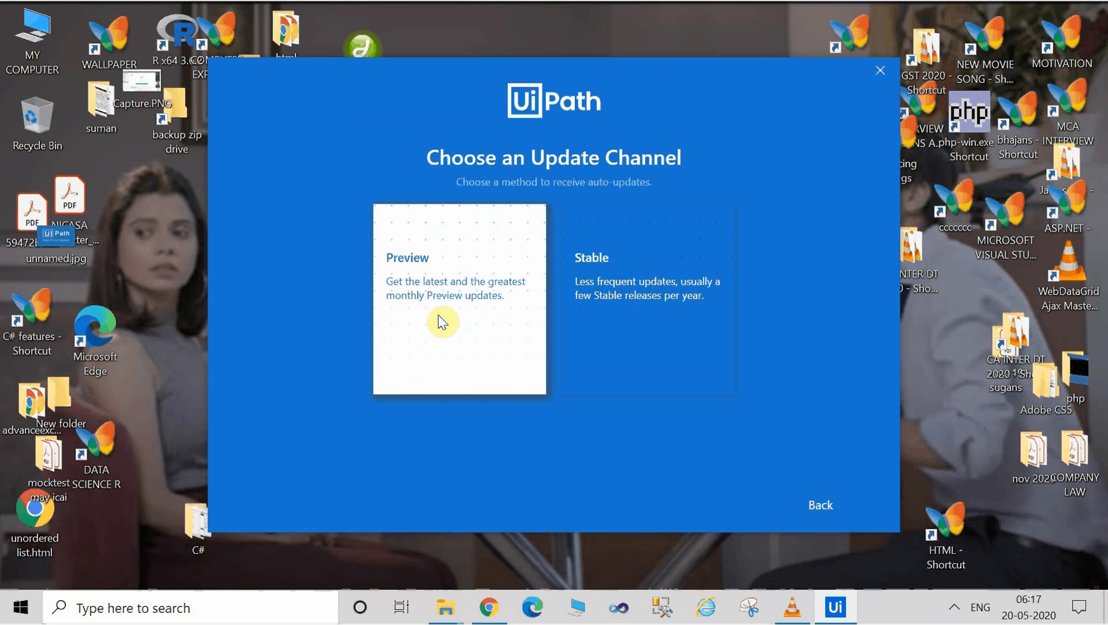
Choose the Preview update channel, keep GIT, SVN and TFS source control support, and close the welcome dialog.
{"action": "left_click", "coordinate": [410, 280]}
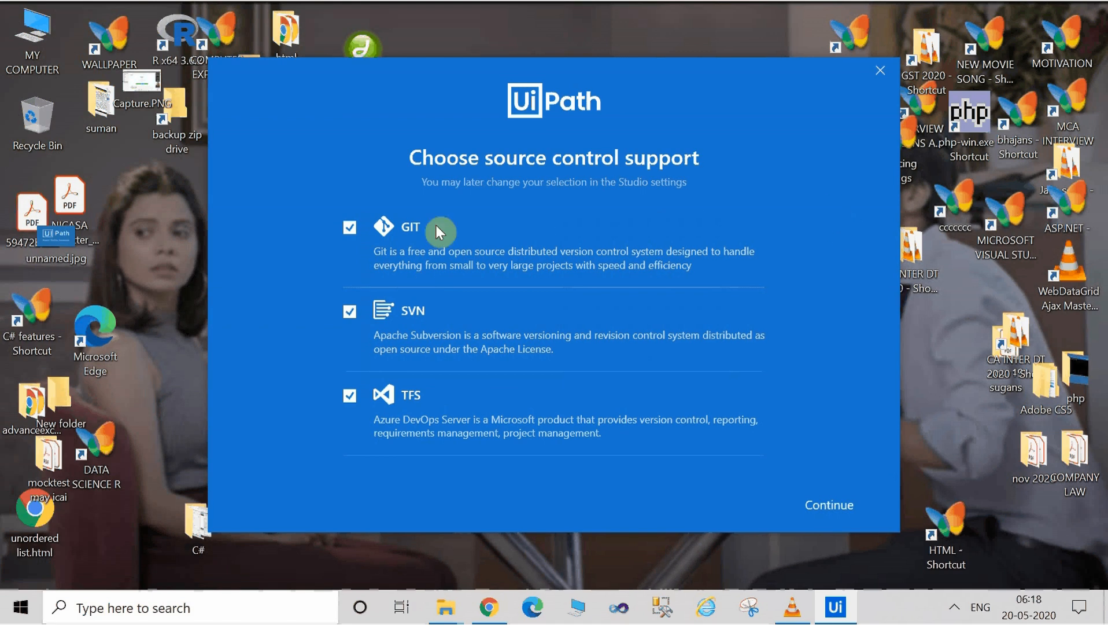
{"action": "left_click", "coordinate": [851, 507]}
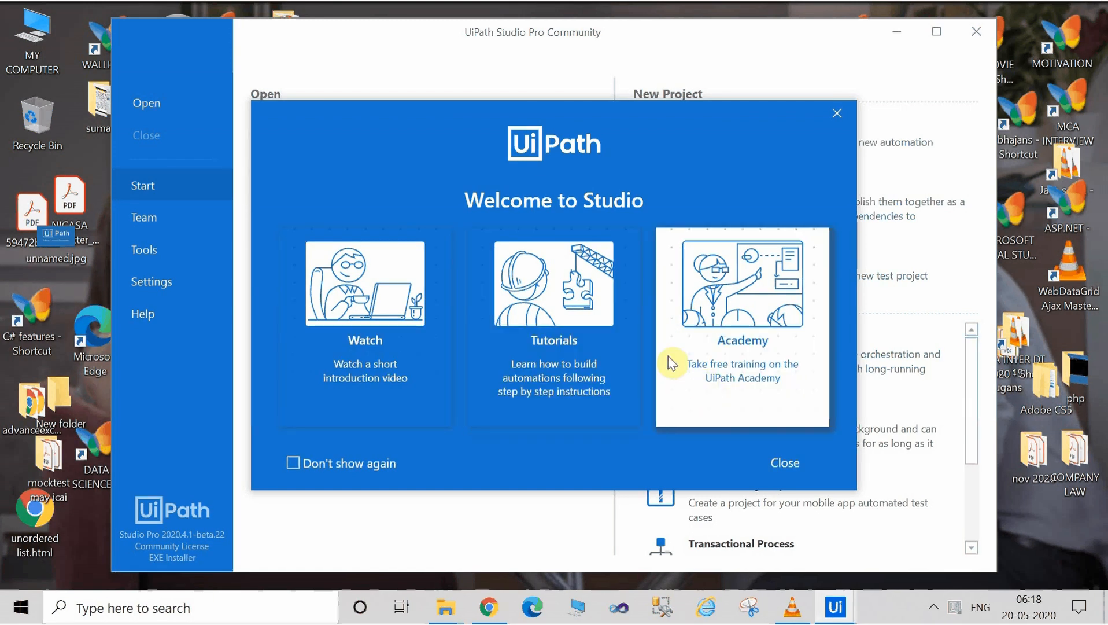
{"action": "left_click", "coordinate": [788, 462]}
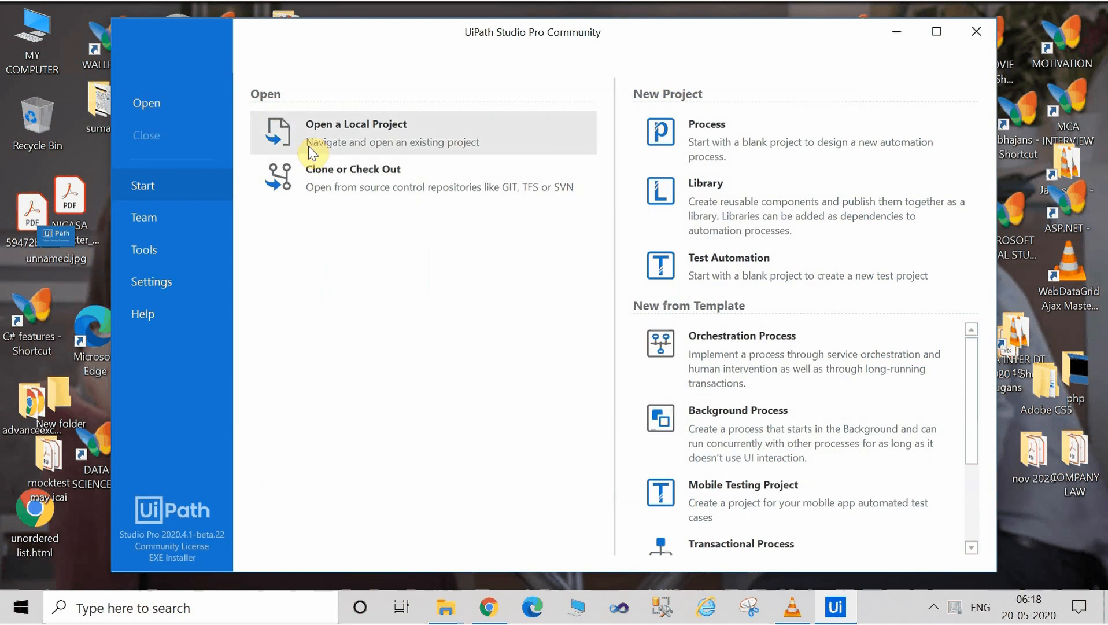
View the file dialog for opening a local project, cancel it, and close UiPath Studio.
{"action": "left_click", "coordinate": [328, 143]}
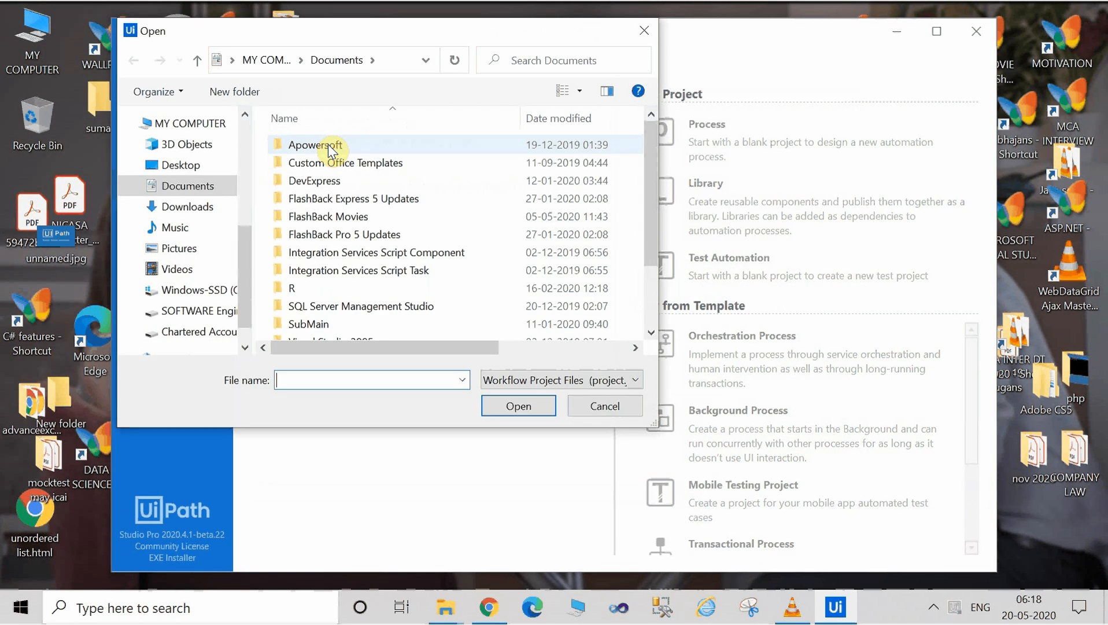
{"action": "left_click", "coordinate": [603, 406]}
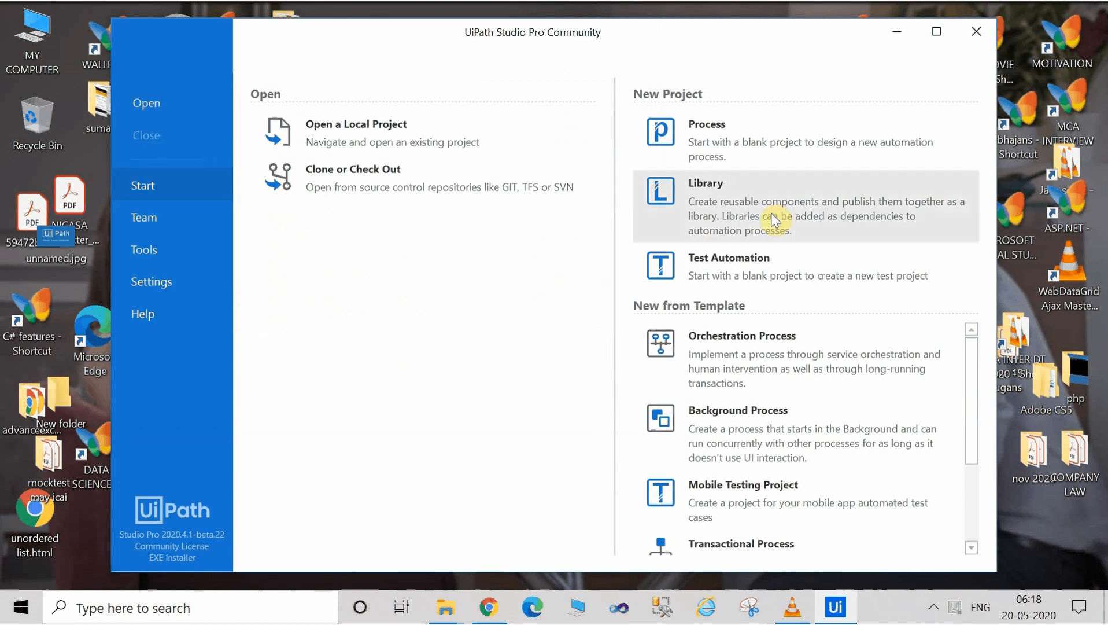
{"action": "left_click", "coordinate": [974, 30]}
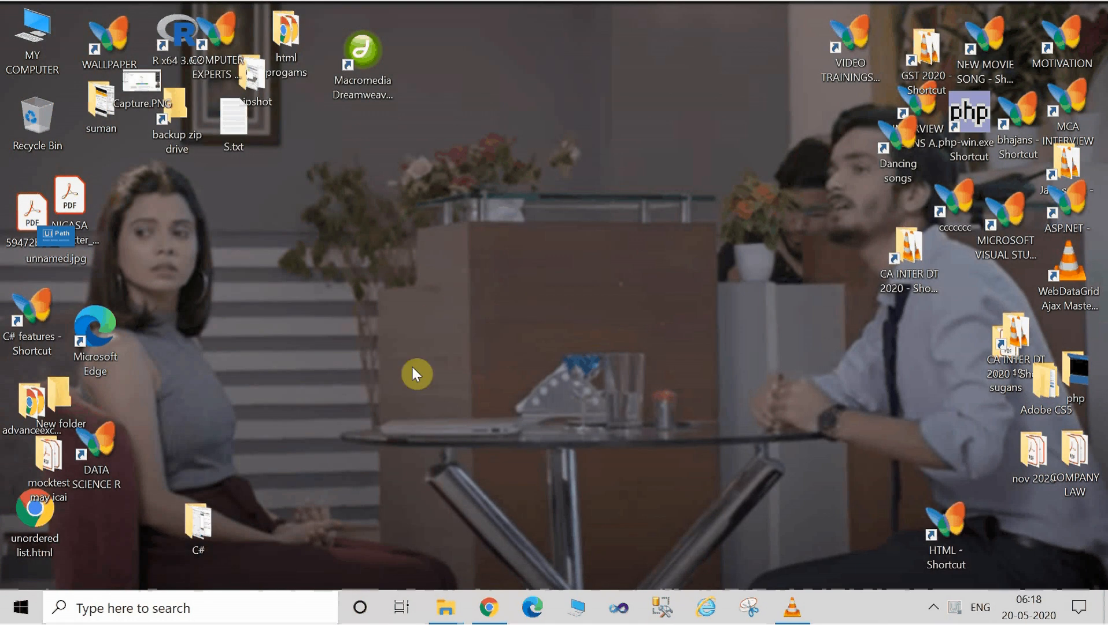
Locate bestlogolast.mp4 in its desktop folder and play it from the playlist in VLC media player.
{"action": "double_click", "coordinate": [99, 122]}
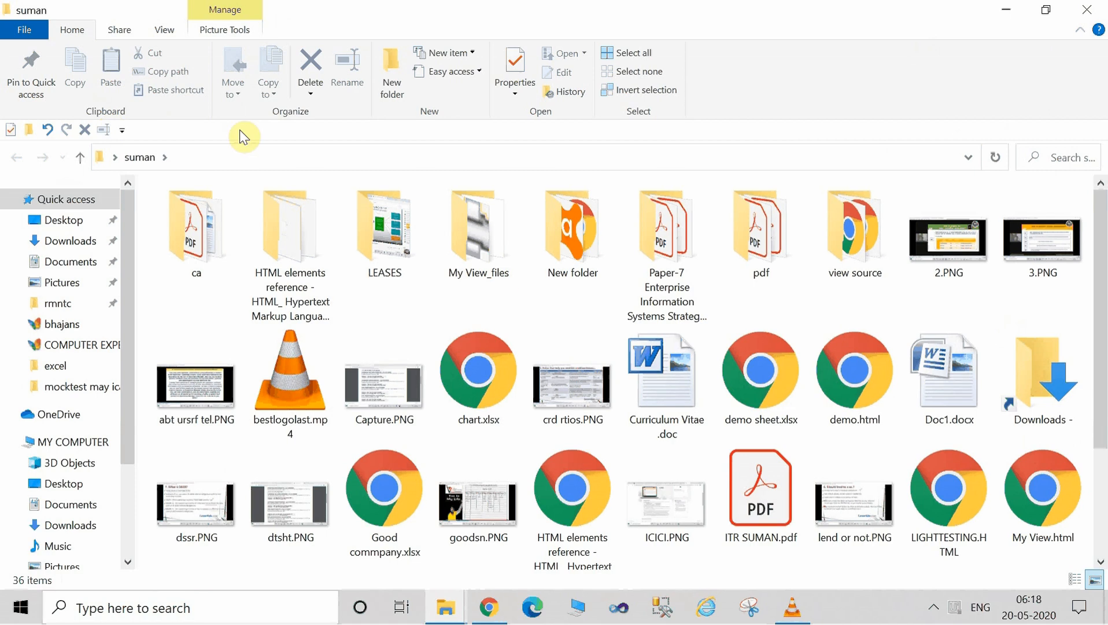
{"action": "left_click", "coordinate": [282, 368]}
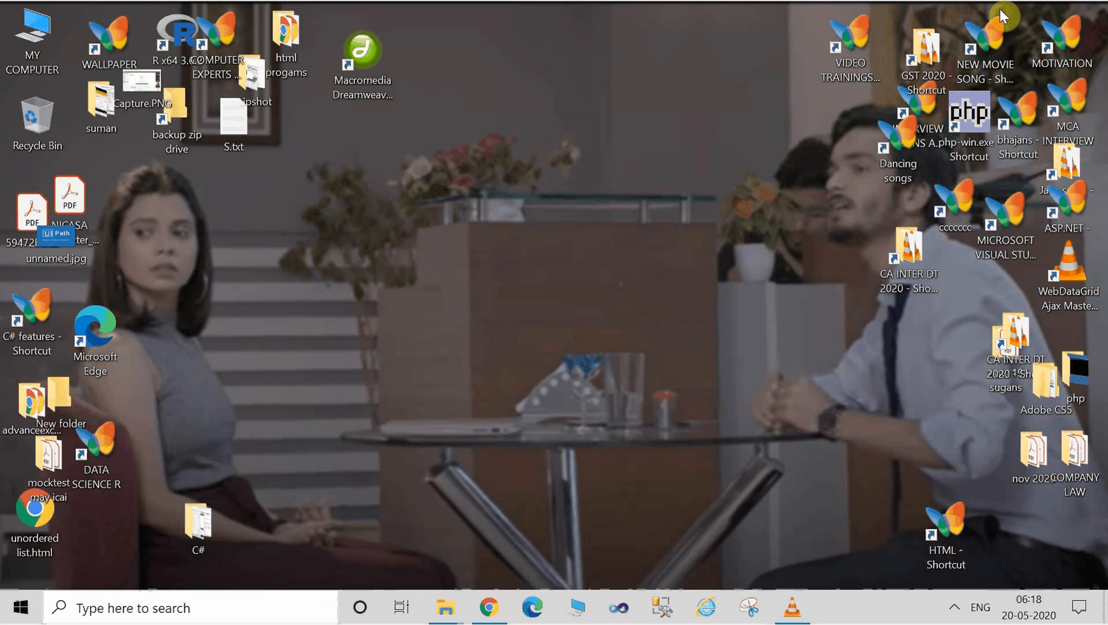
{"action": "left_click", "coordinate": [1002, 10]}
{"action": "left_click", "coordinate": [796, 609]}
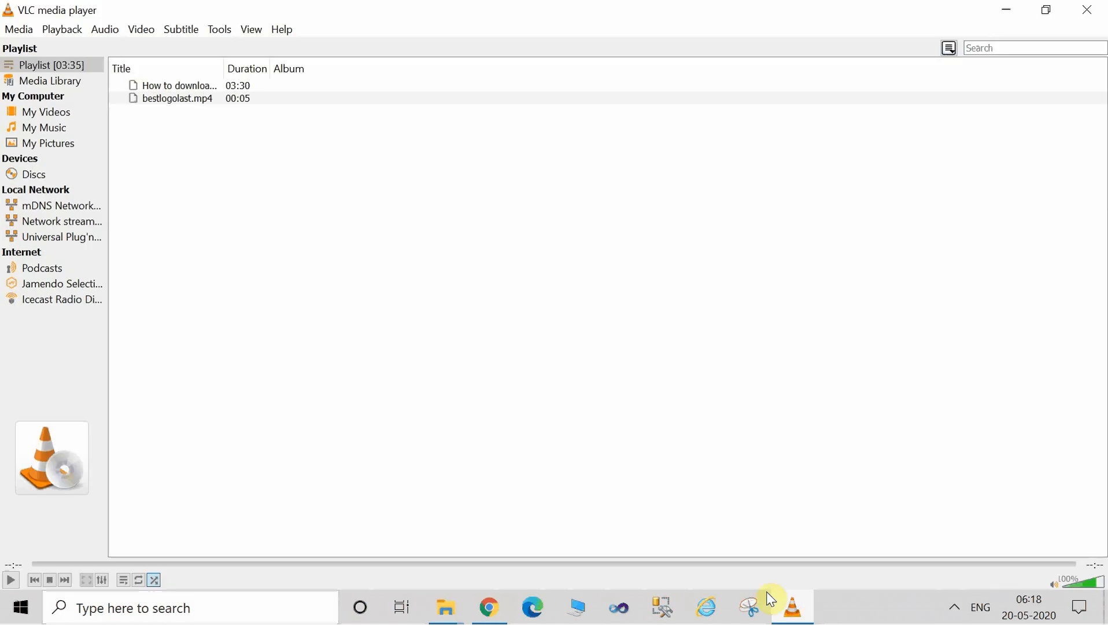
{"action": "double_click", "coordinate": [183, 101]}
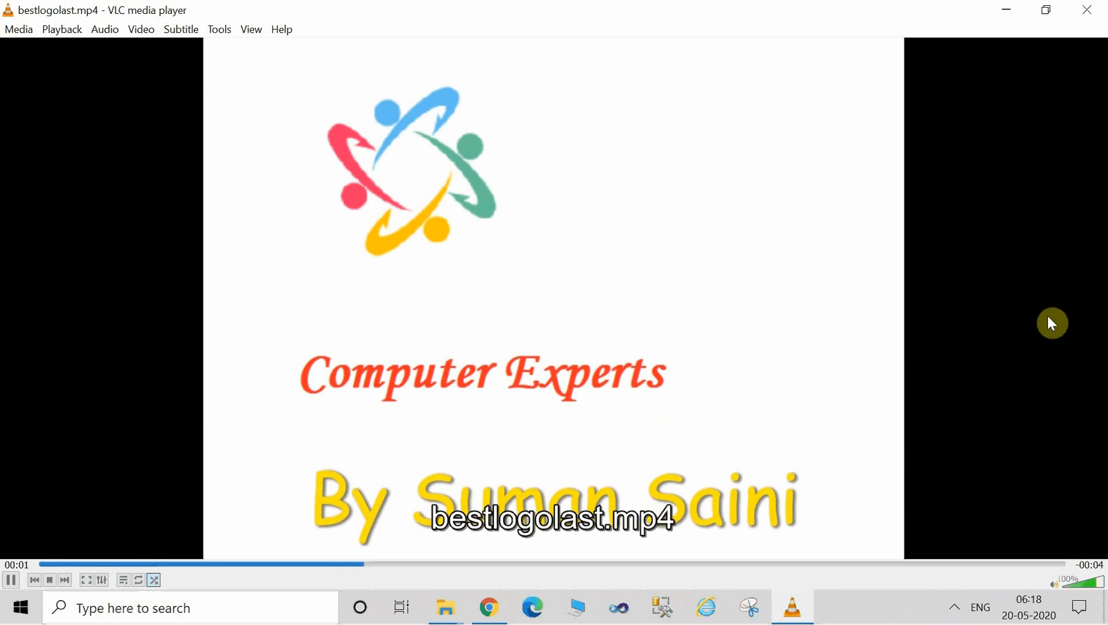
{"action": "double_click", "coordinate": [1050, 320]}
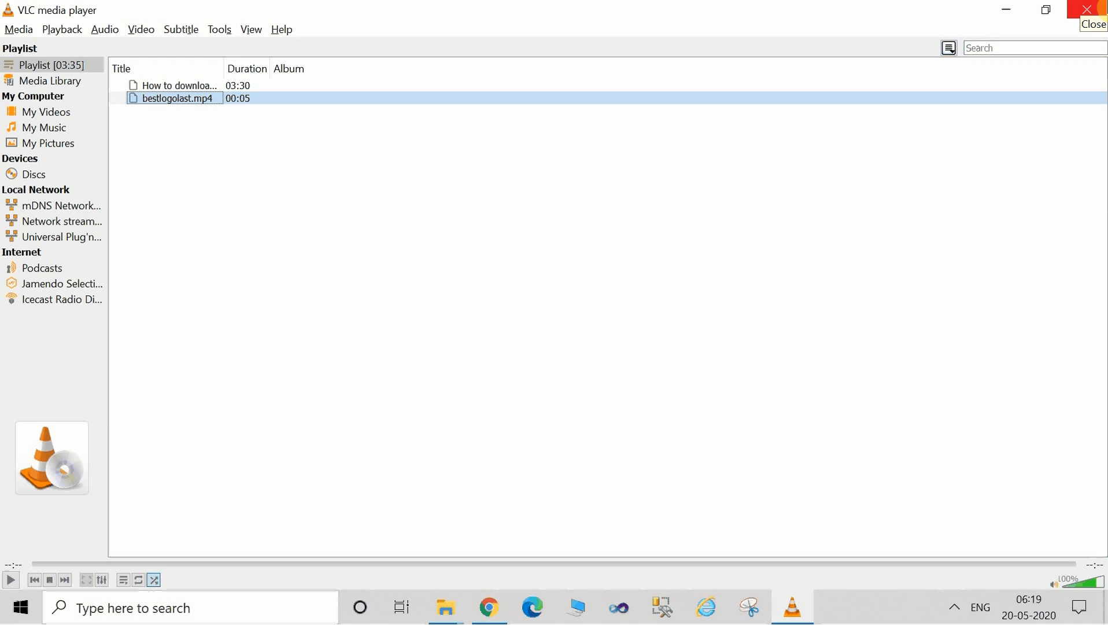
{"action": "key", "text": "alt"}
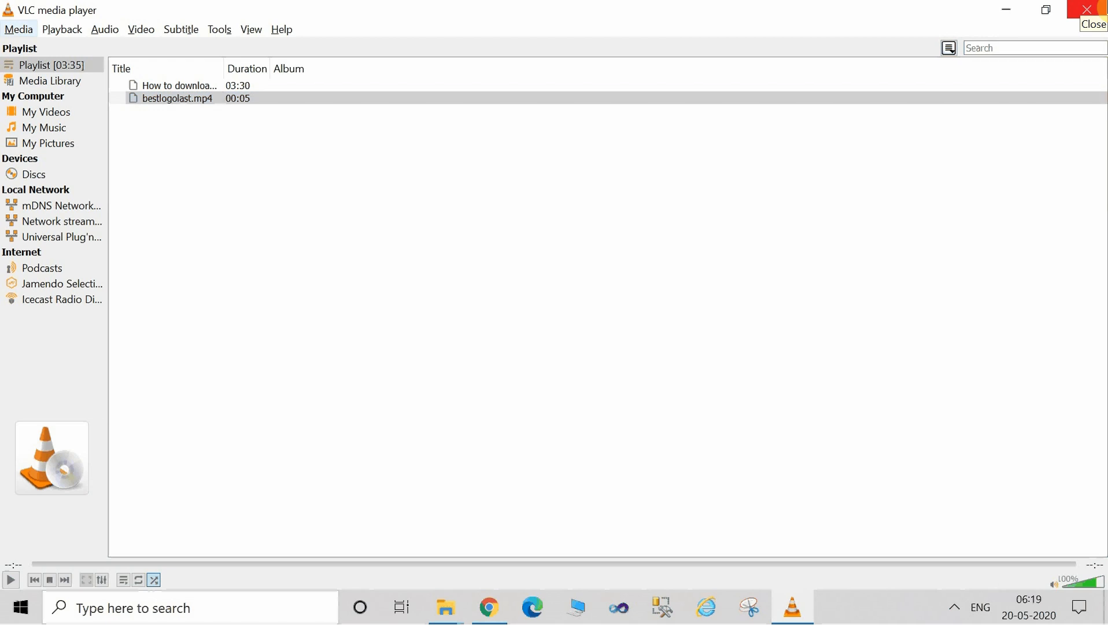